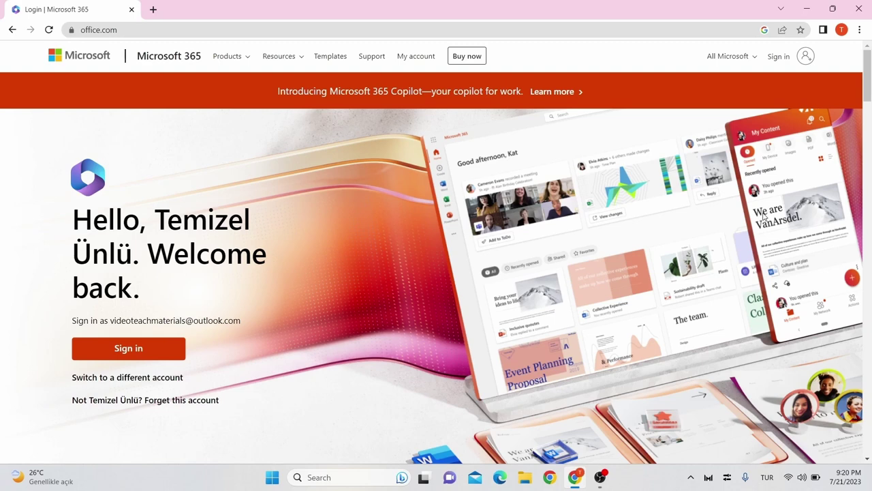
# Step: Sign in to Microsoft 365 with the remembered account and open Forms
pyautogui.click(146, 349)
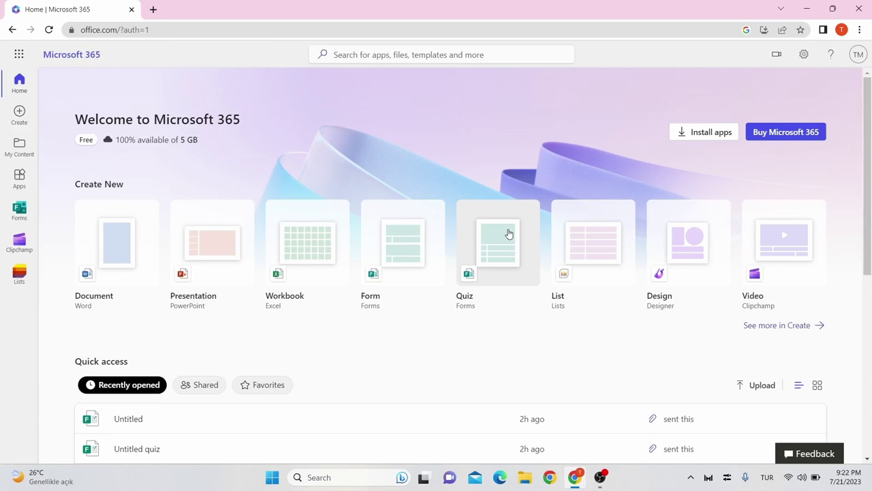
pyautogui.click(19, 213)
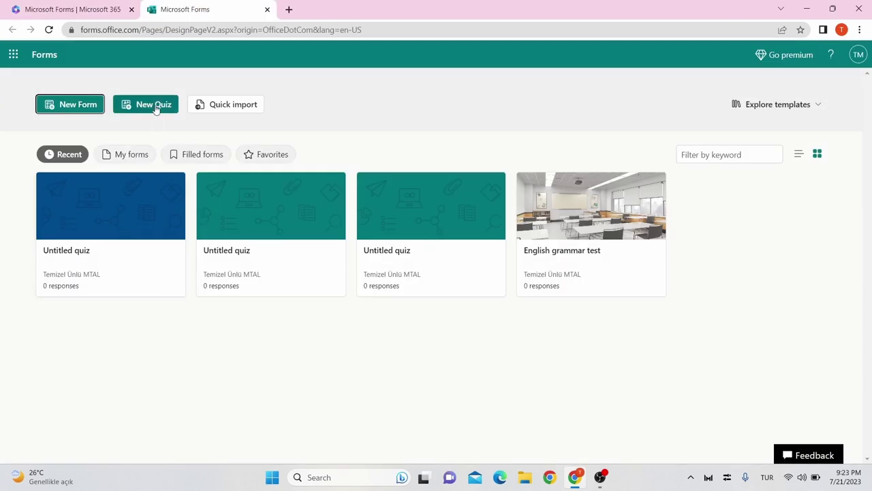
# Step: View the quick import options for Word or PDF files, close them, and show the available template categories
pyautogui.click(230, 105)
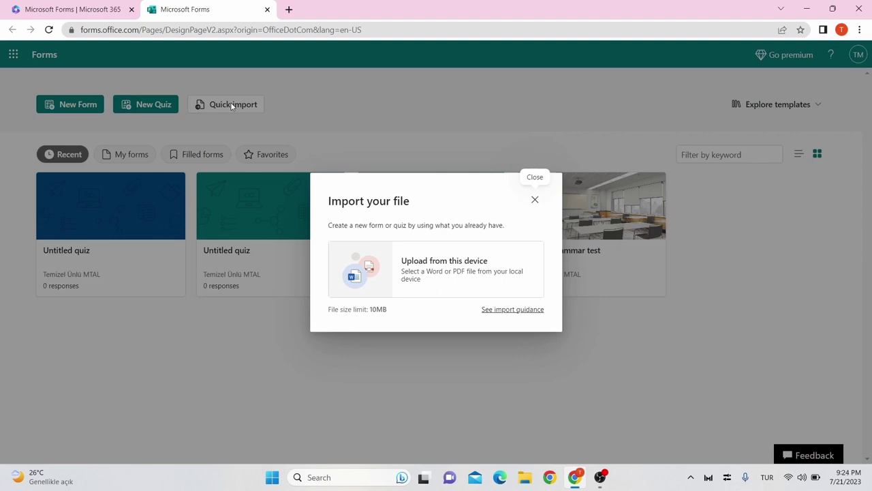
pyautogui.press('Escape')
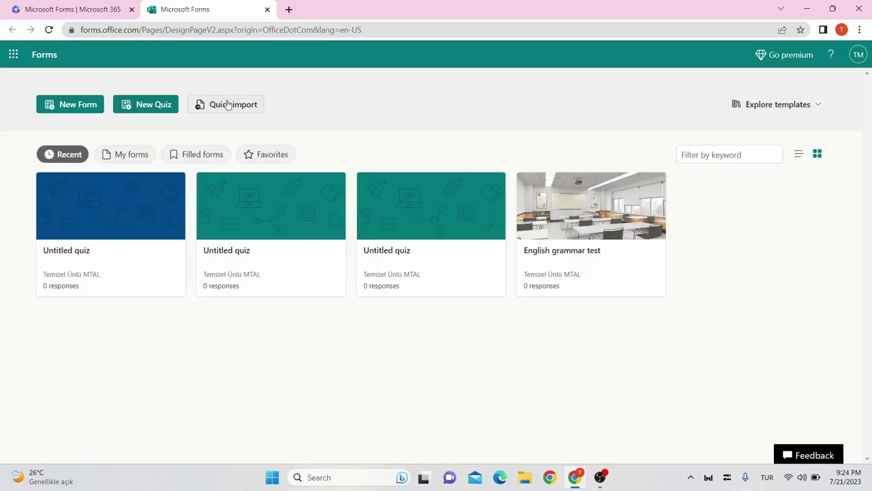
pyautogui.click(810, 109)
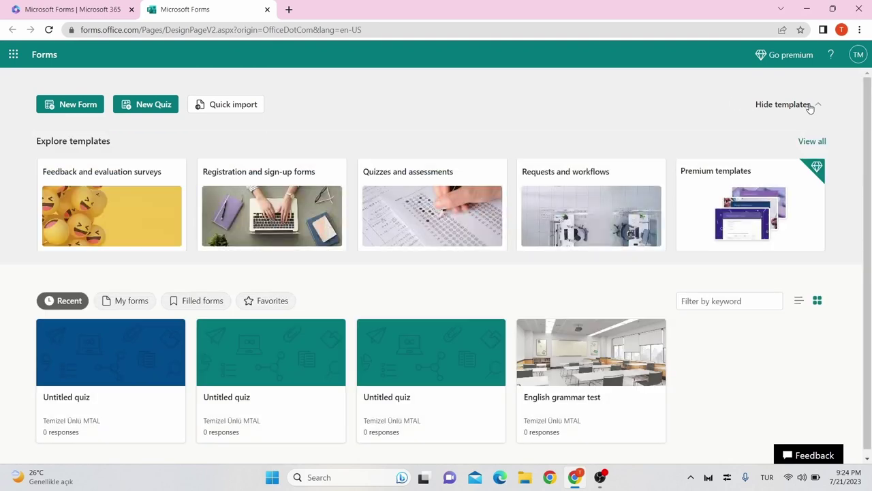
pyautogui.moveTo(379, 229)
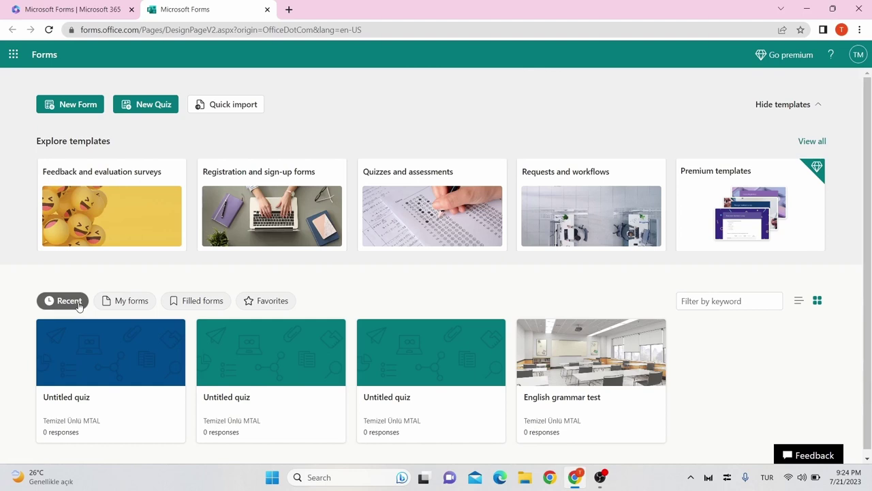
# Step: Look through the My forms, Filled forms and Favorites lists
pyautogui.click(136, 304)
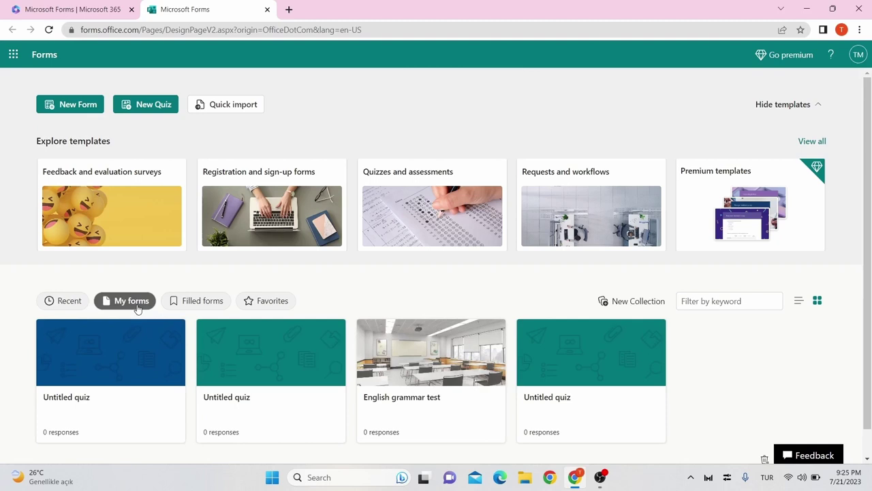
pyautogui.click(193, 304)
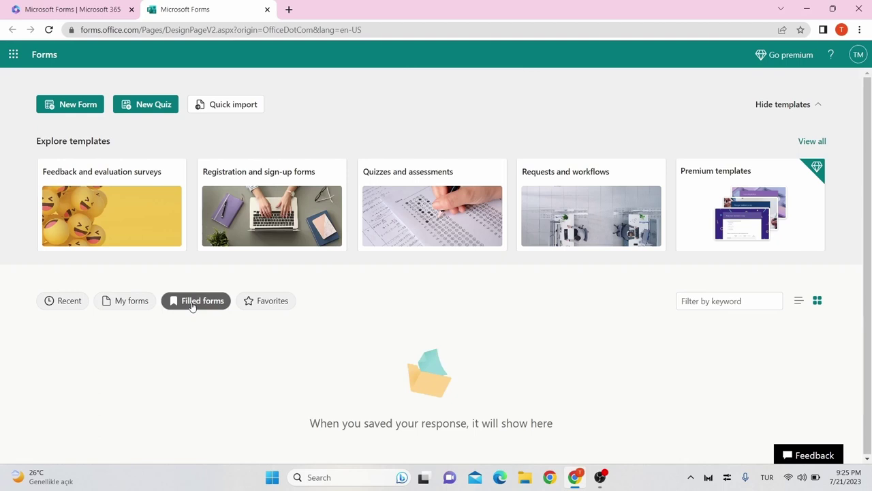
pyautogui.click(271, 306)
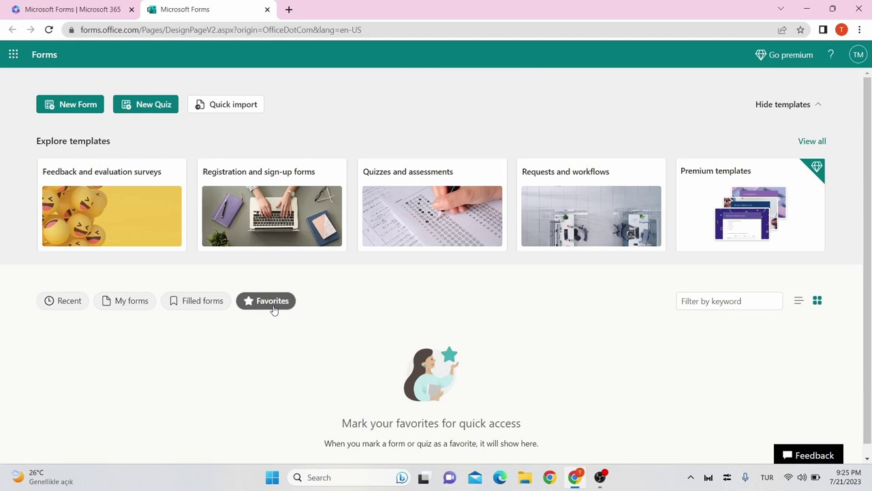
# Step: Create a new blank quiz and open its title and subtitle fields for editing
pyautogui.click(162, 106)
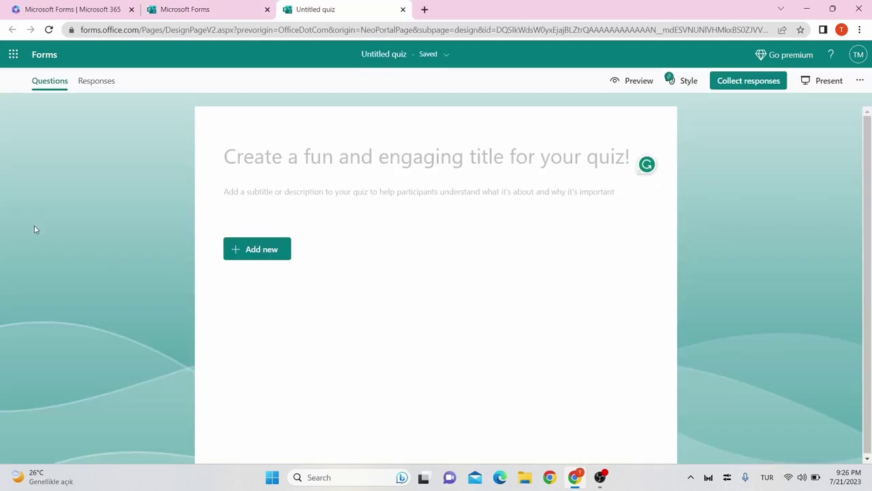
pyautogui.click(254, 154)
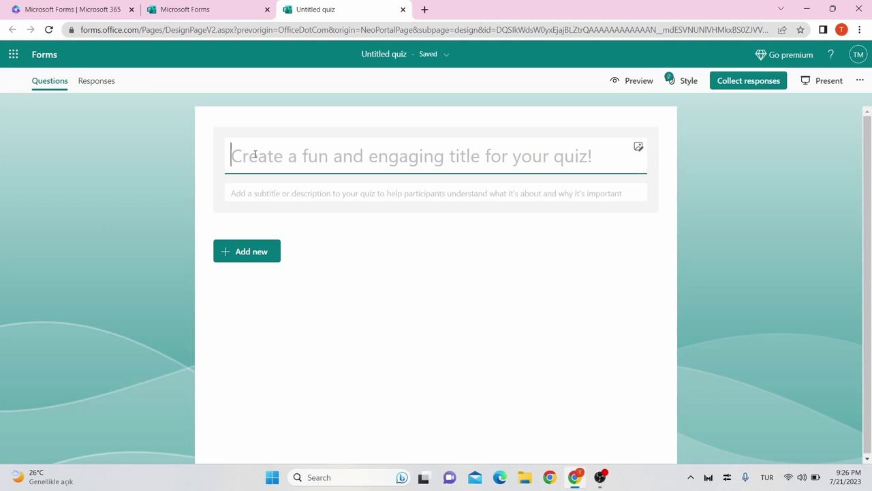
pyautogui.click(273, 193)
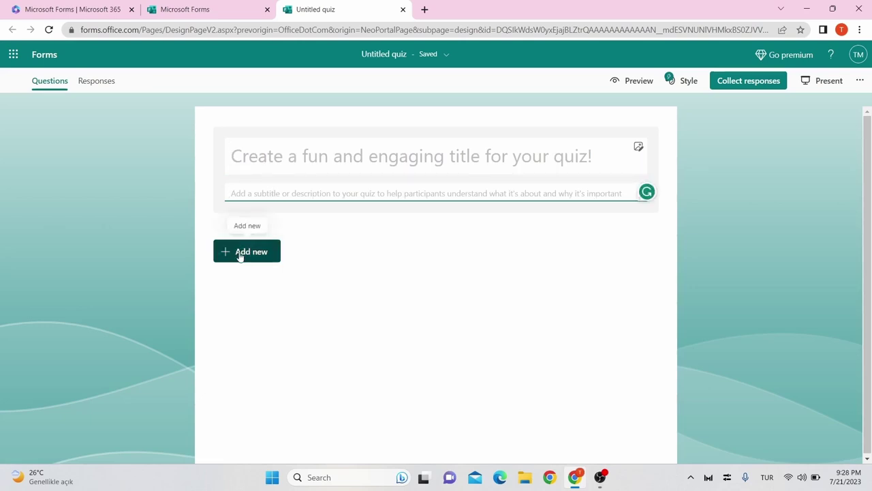
# Step: Check the available question types, including the additional ones, and add a Choice question to the quiz
pyautogui.click(239, 254)
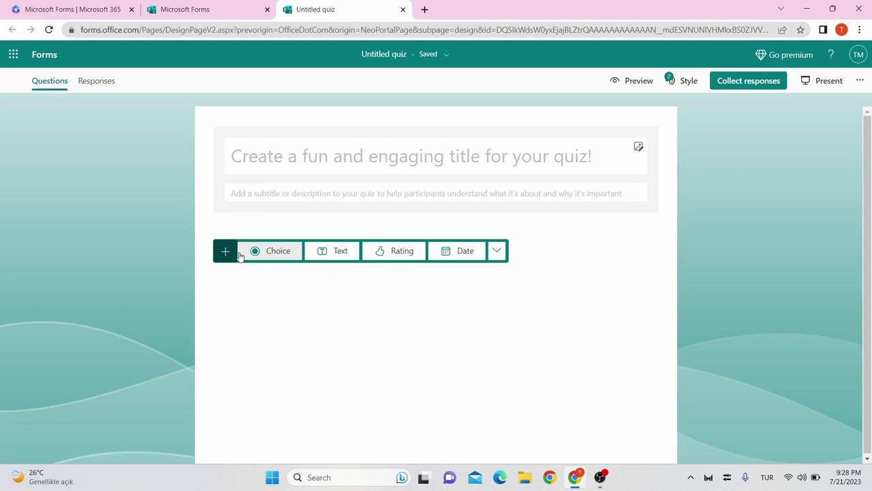
pyautogui.click(499, 252)
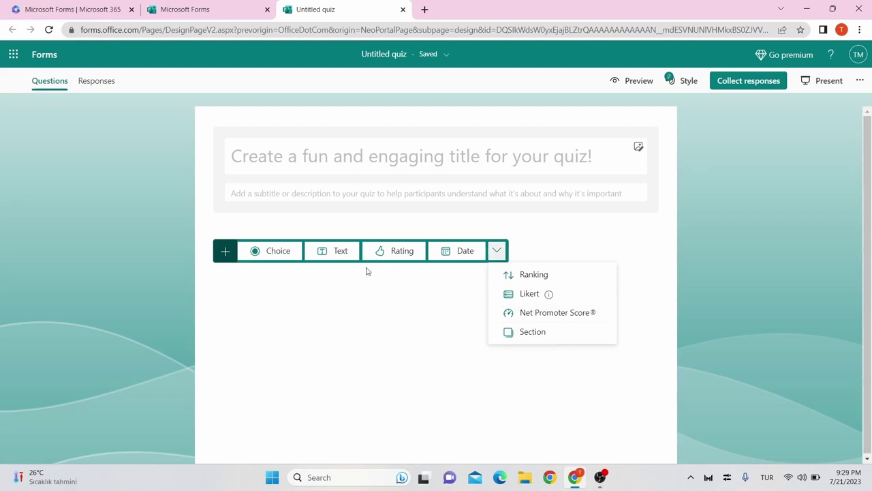
pyautogui.click(278, 251)
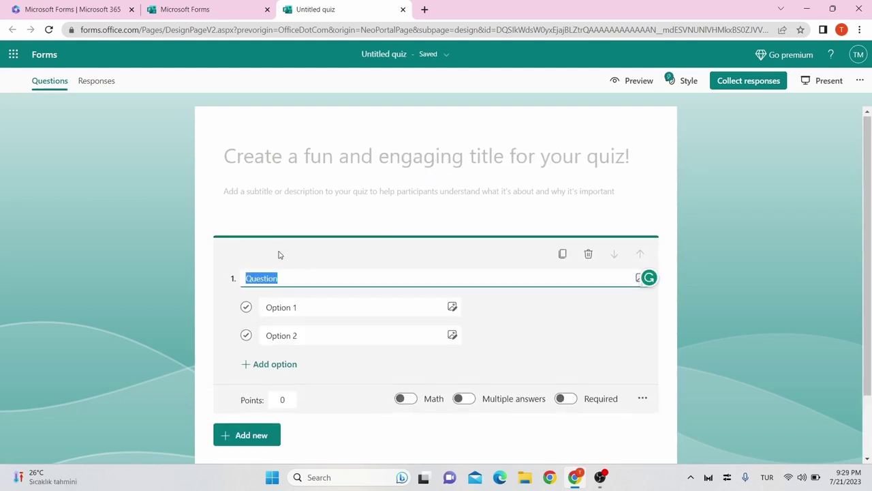
# Step: Go through the question text and its two answer options, and add a third and a fourth option
pyautogui.click(294, 278)
pyautogui.click(300, 306)
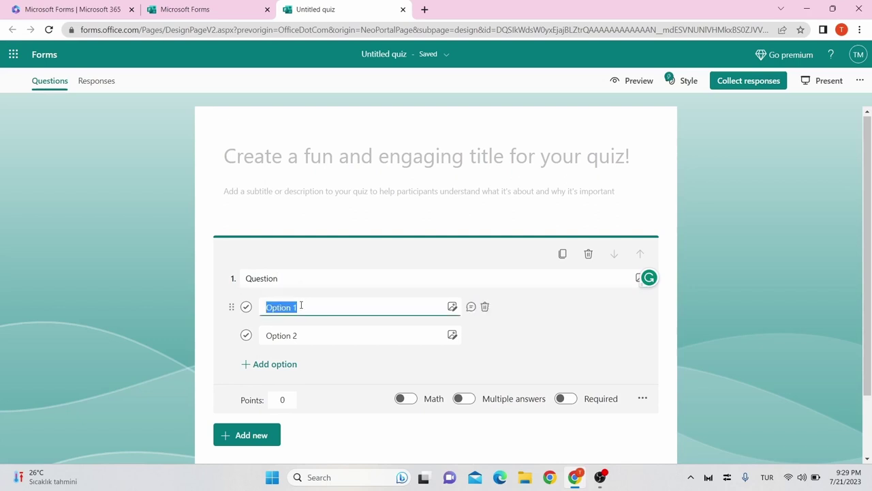
pyautogui.click(311, 333)
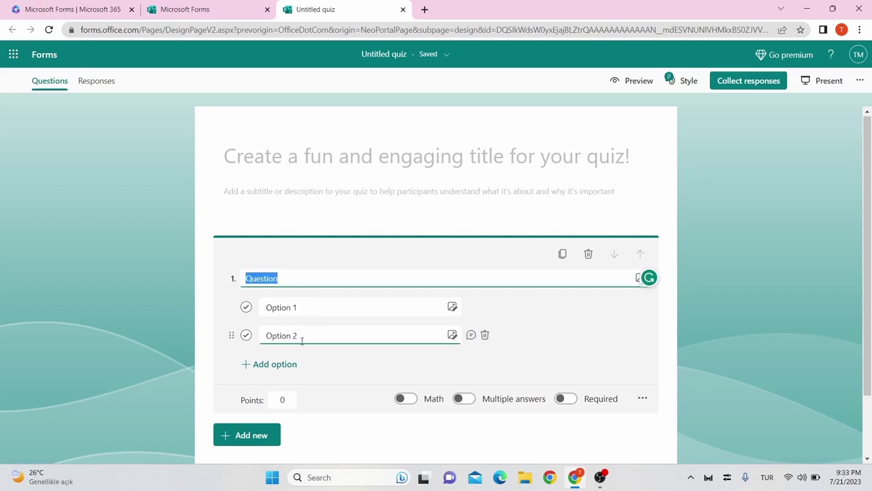
pyautogui.click(282, 363)
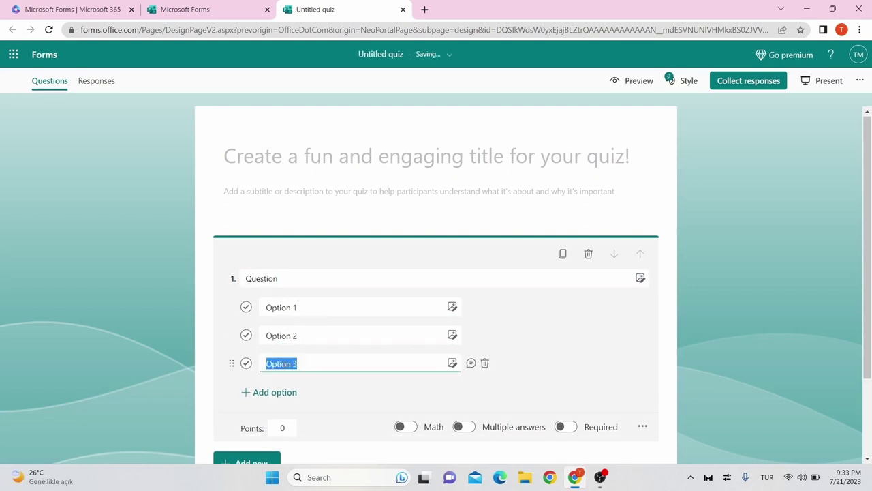
pyautogui.click(282, 391)
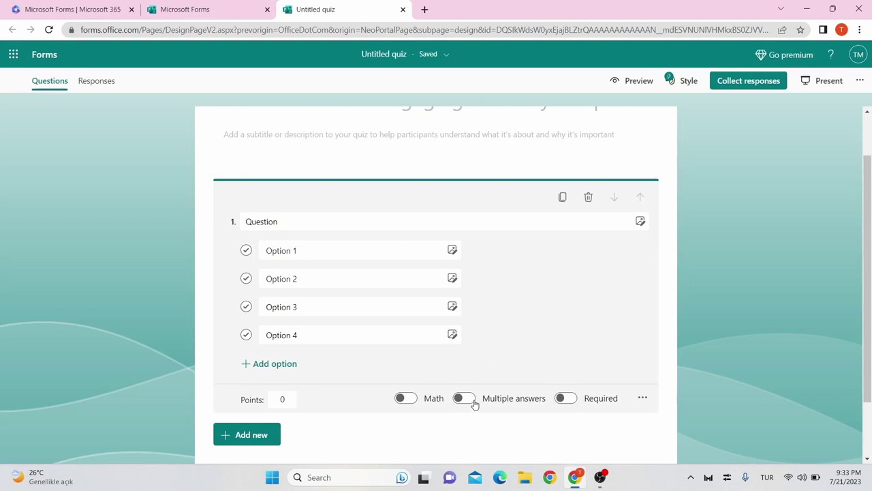
# Step: Allow multiple answers for the question and mark Option 3 and Option 2 as correct
pyautogui.click(465, 398)
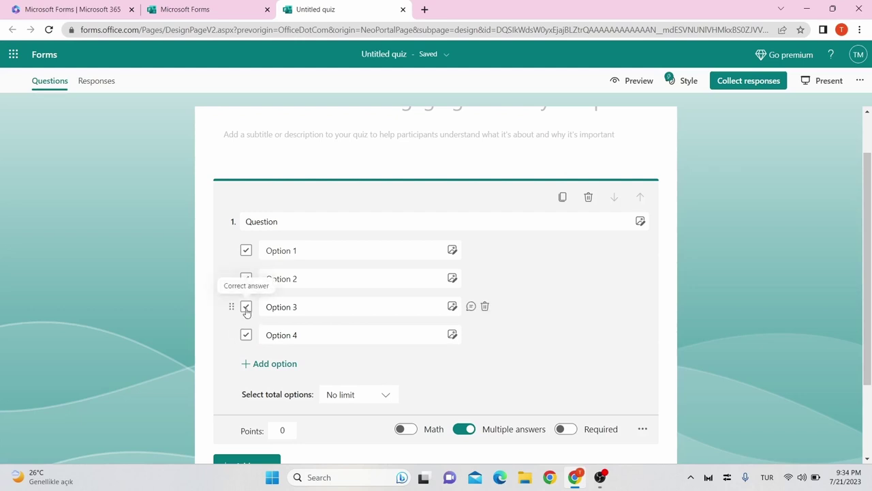
pyautogui.click(246, 308)
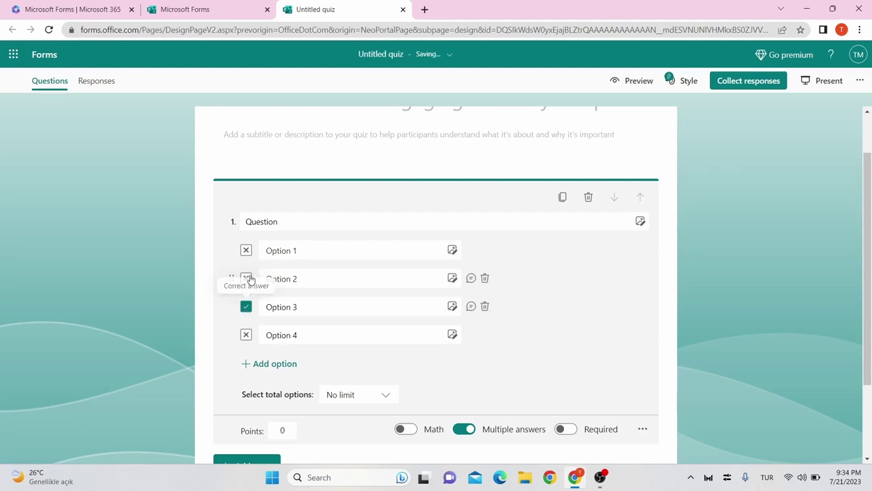
pyautogui.click(247, 279)
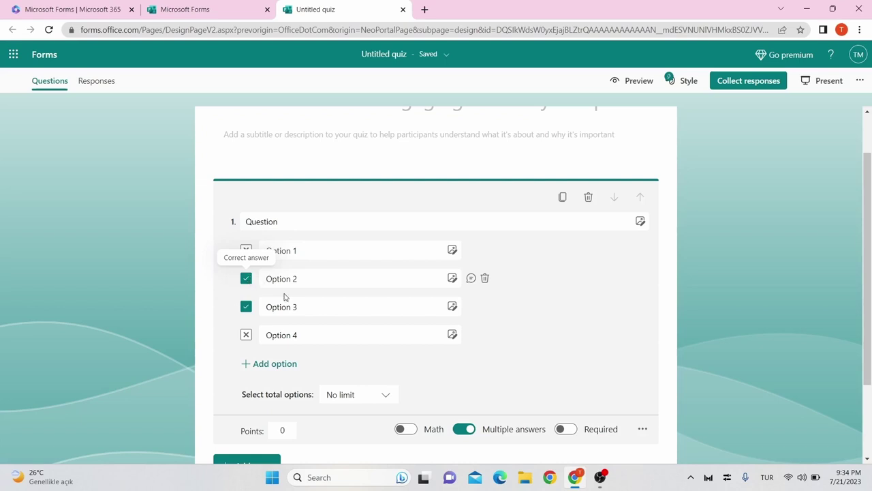
# Step: Make the question required, give it a subtitle field, and set its points to 10
pyautogui.click(571, 431)
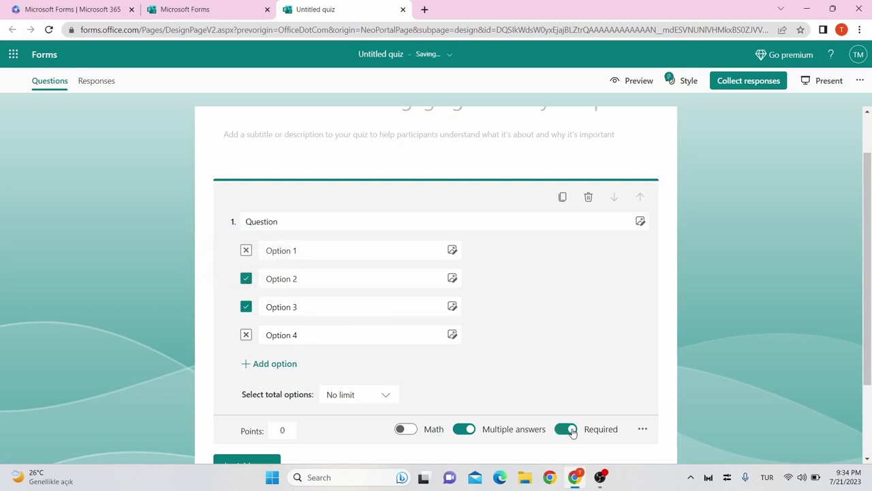
pyautogui.click(643, 429)
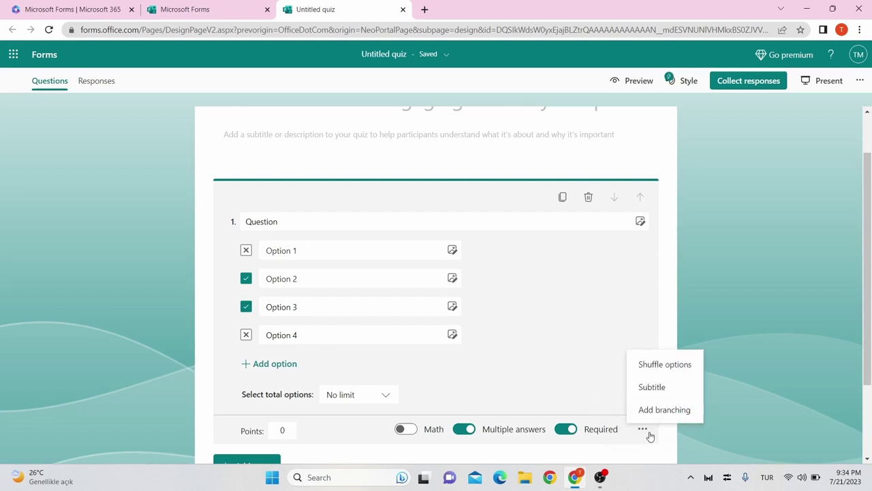
pyautogui.click(652, 386)
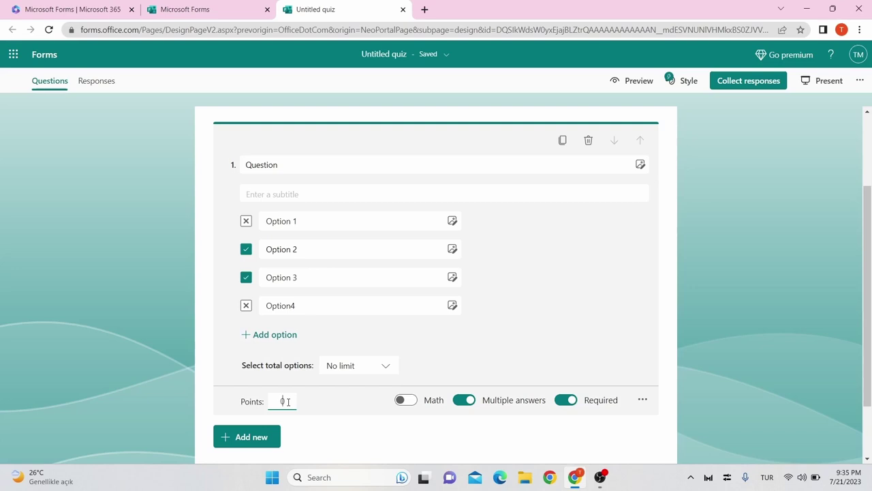
pyautogui.write('10')
# Step: Add a feedback message field under Option 3 for those who choose it
pyautogui.click(341, 304)
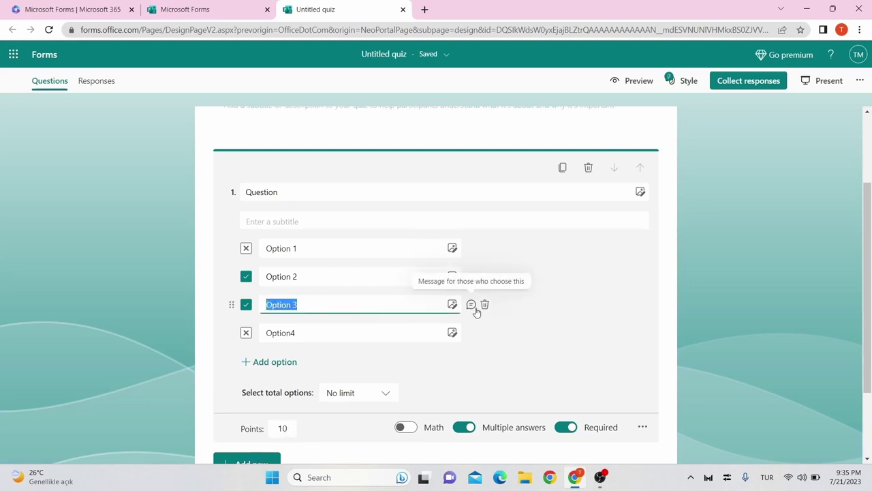
pyautogui.click(471, 305)
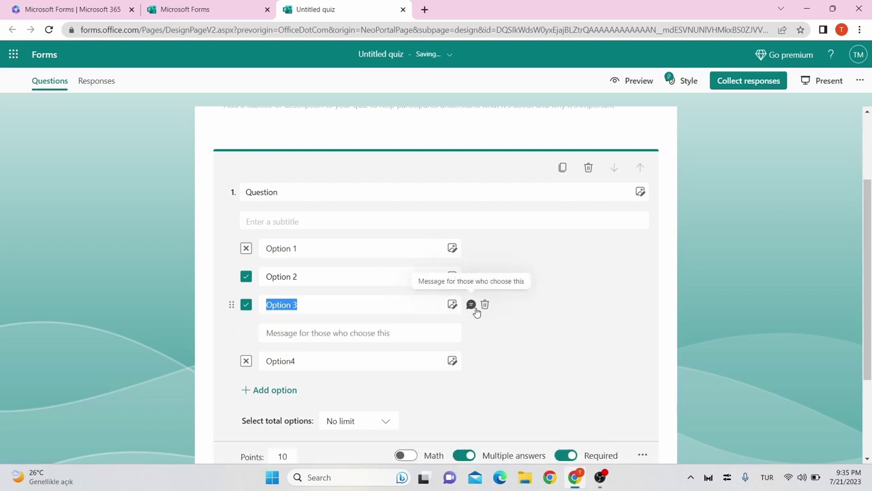
pyautogui.click(415, 333)
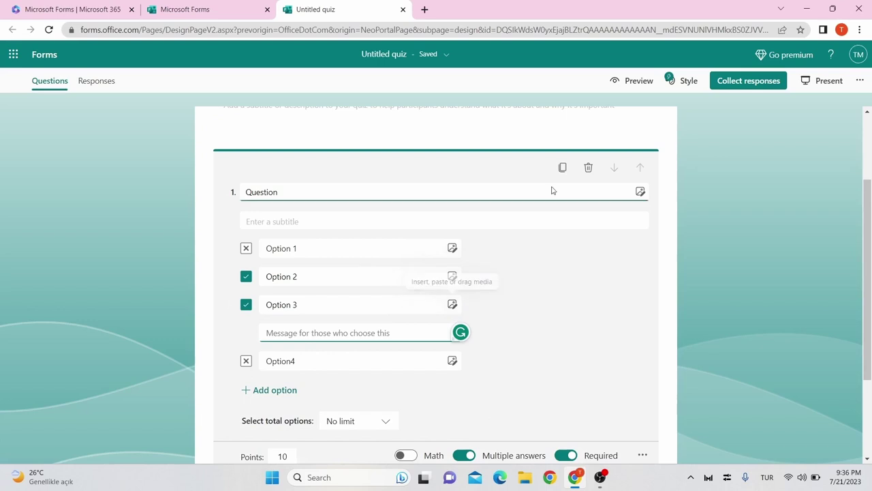
# Step: Add a second Choice question below the first one
pyautogui.scroll(-1, 559, 174)
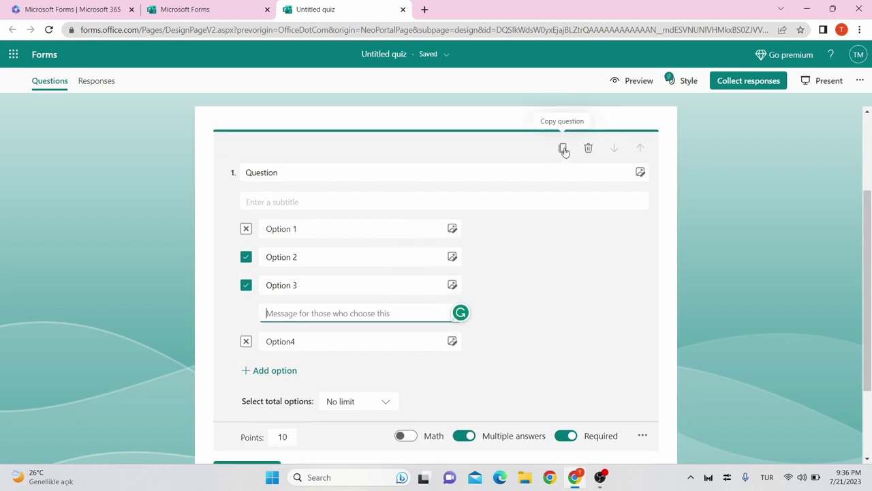
pyautogui.scroll(-2, 549, 225)
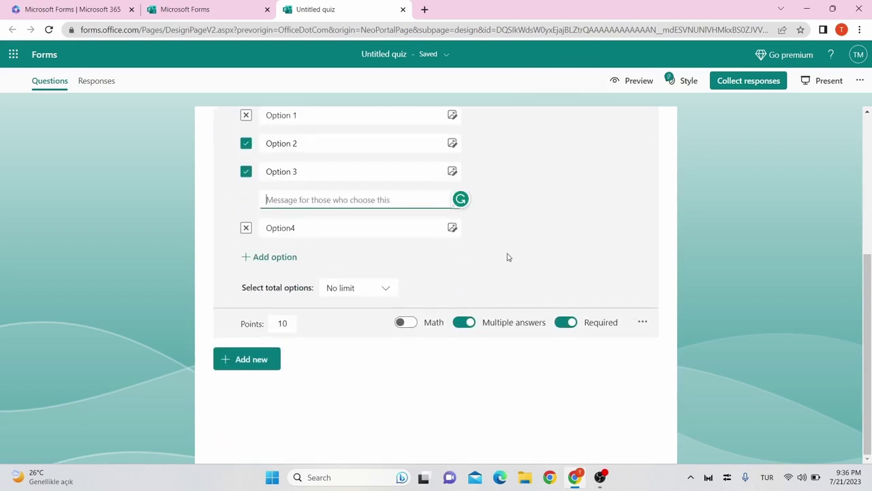
pyautogui.click(251, 361)
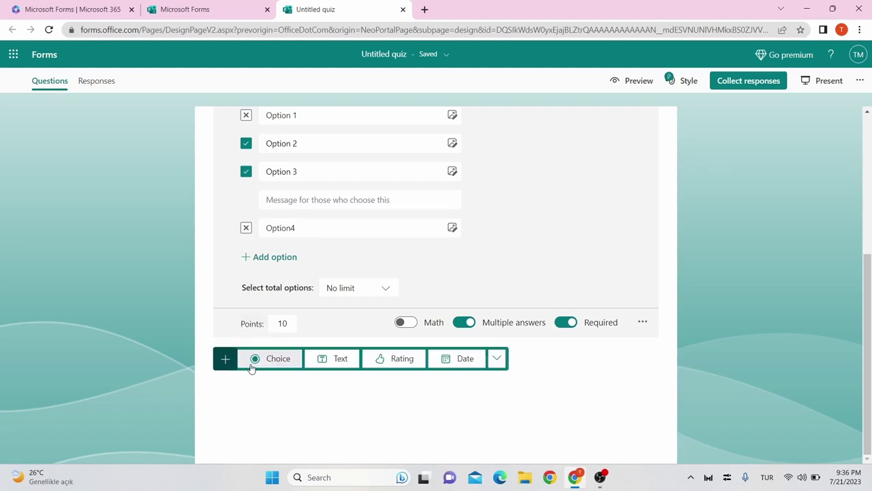
pyautogui.click(290, 361)
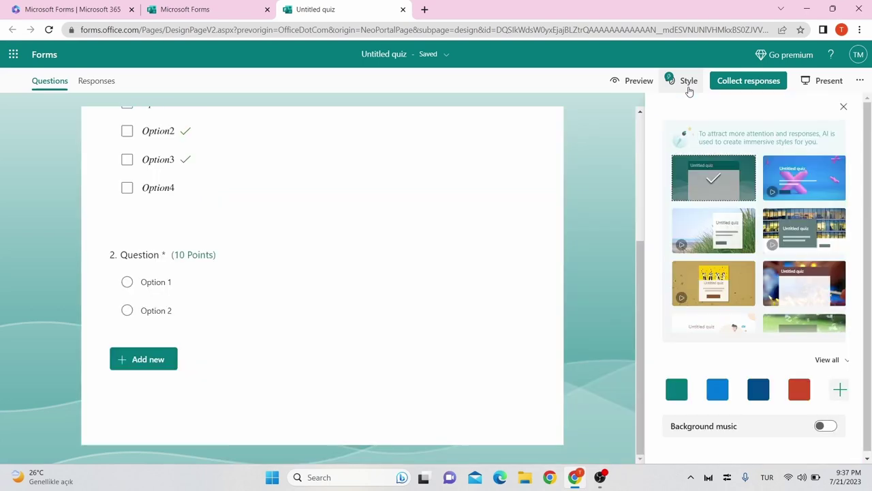
# Step: View the quiz's style options and open the email invitation form for collecting responses
pyautogui.click(686, 80)
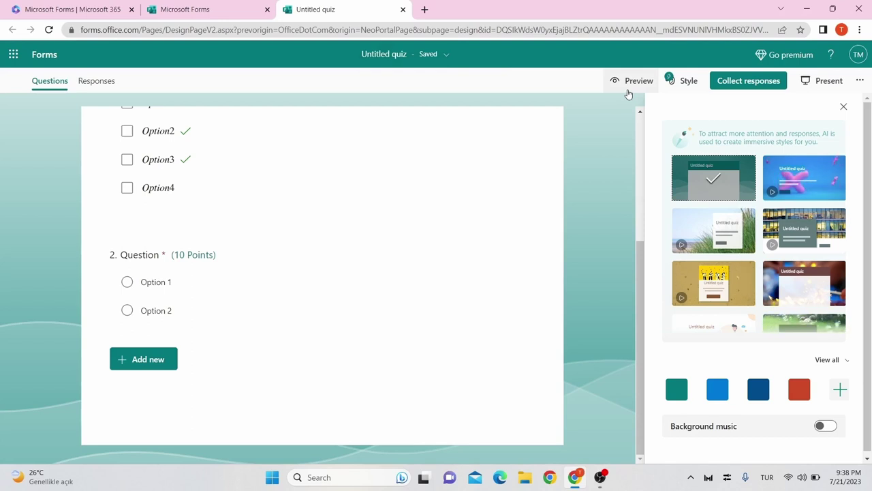
pyautogui.click(726, 81)
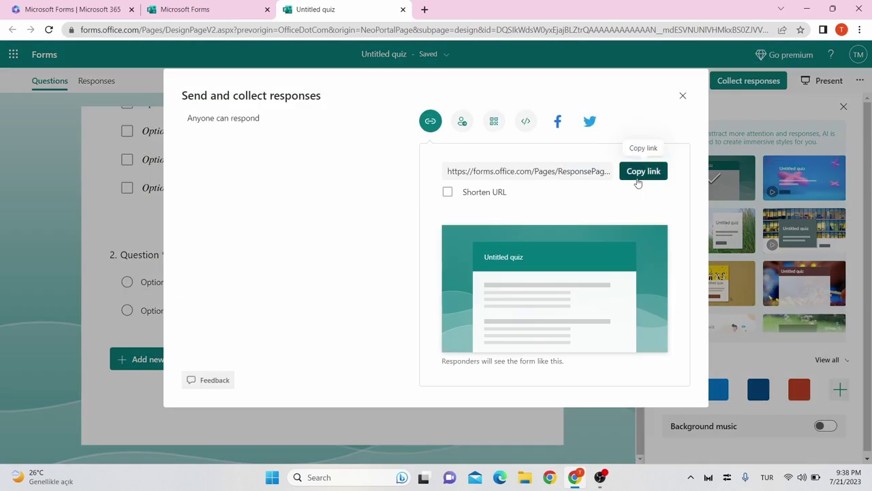
pyautogui.click(466, 124)
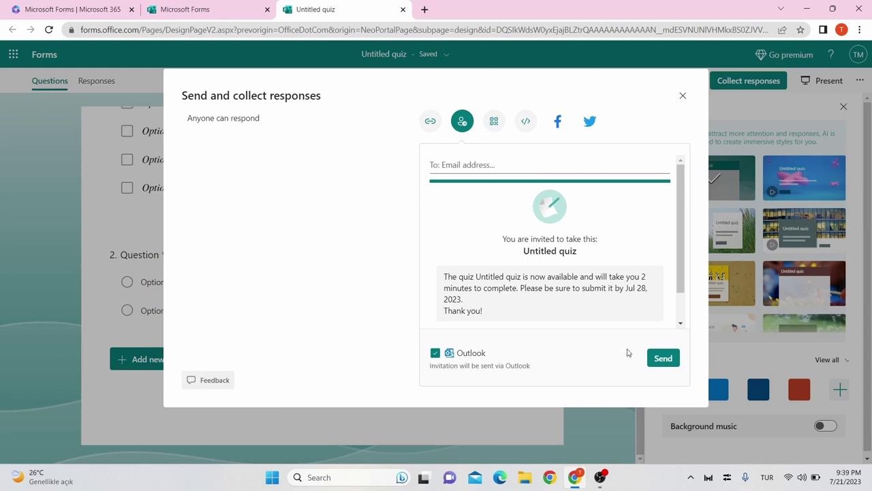
# Step: View the quiz's QR code and webpage embed code among the sharing options, and close the sharing dialog
pyautogui.click(493, 123)
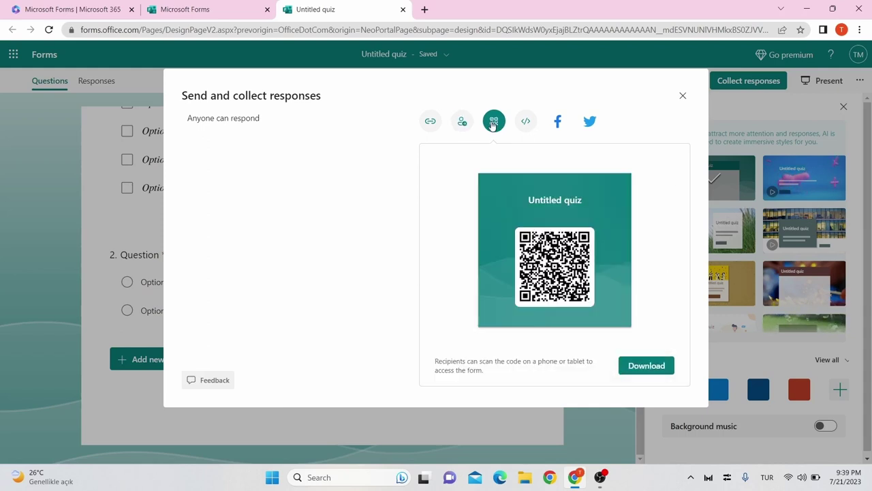
pyautogui.click(530, 124)
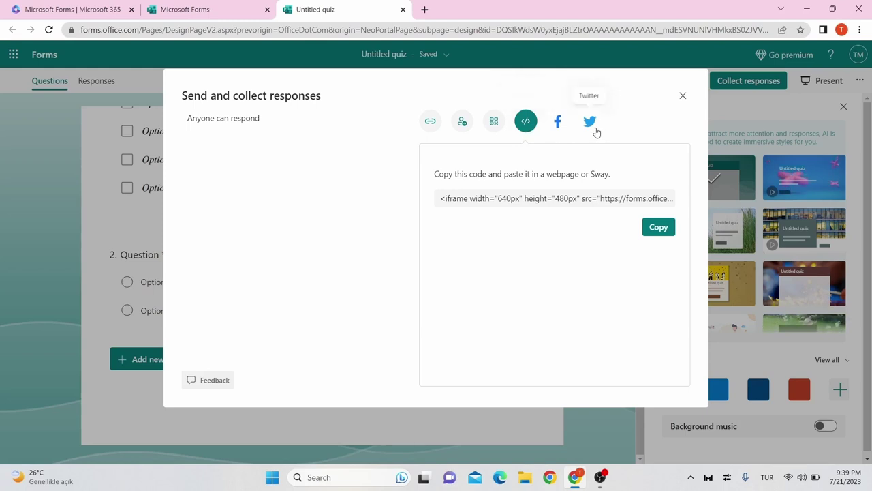
pyautogui.click(683, 96)
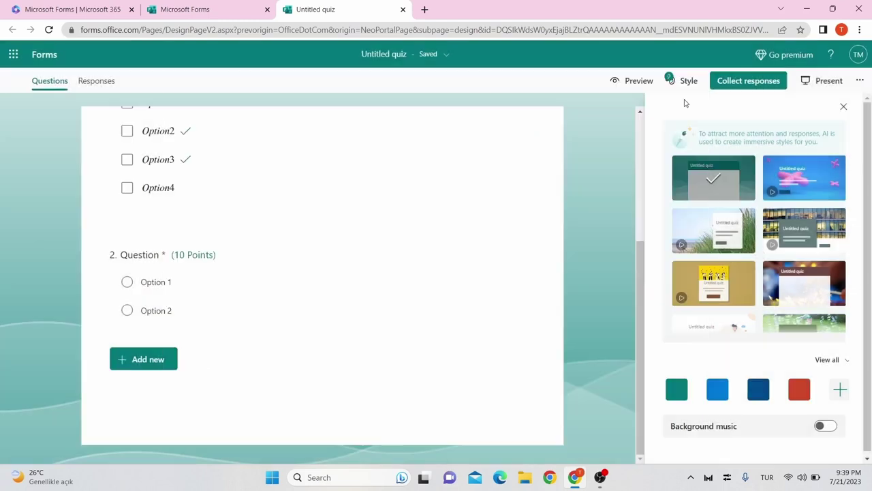
# Step: View the quiz in presentation mode and exit it, and examine the quiz's responses overview with its additional response options
pyautogui.click(823, 87)
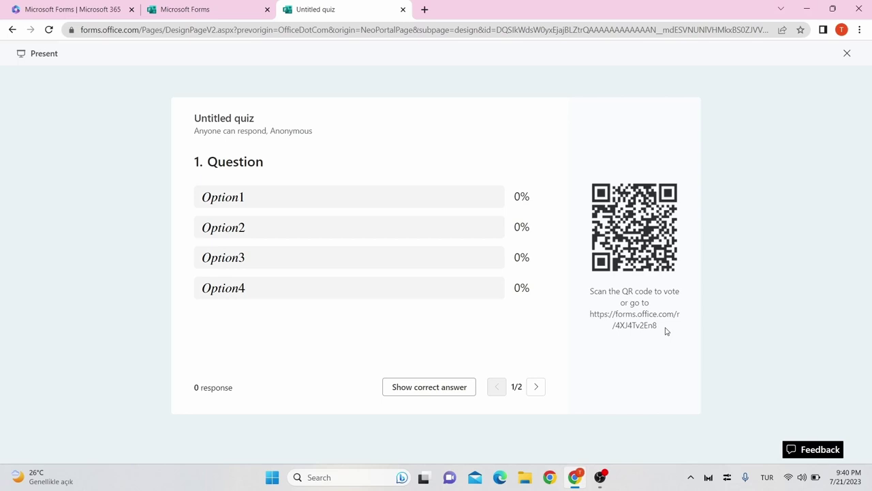
pyautogui.click(847, 53)
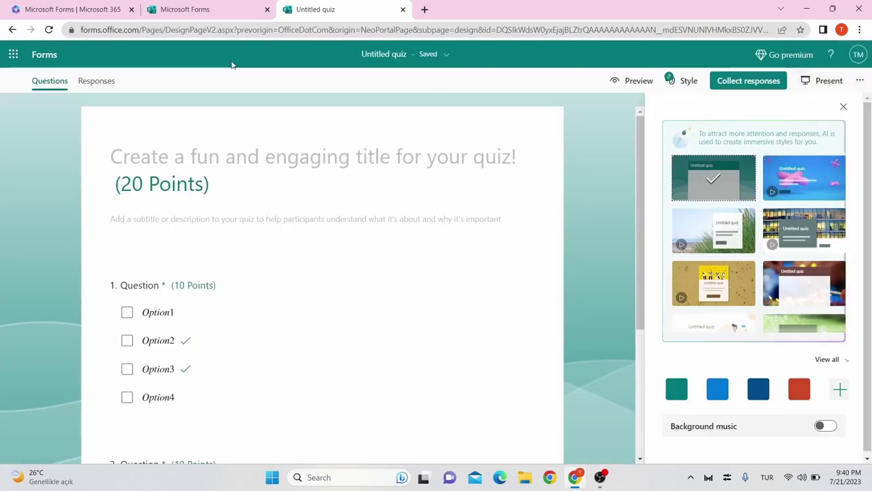
pyautogui.click(86, 90)
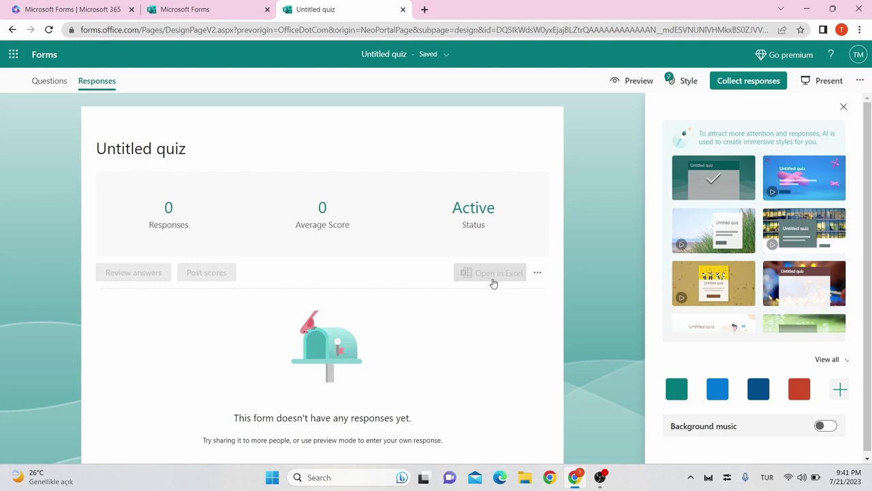
pyautogui.click(538, 273)
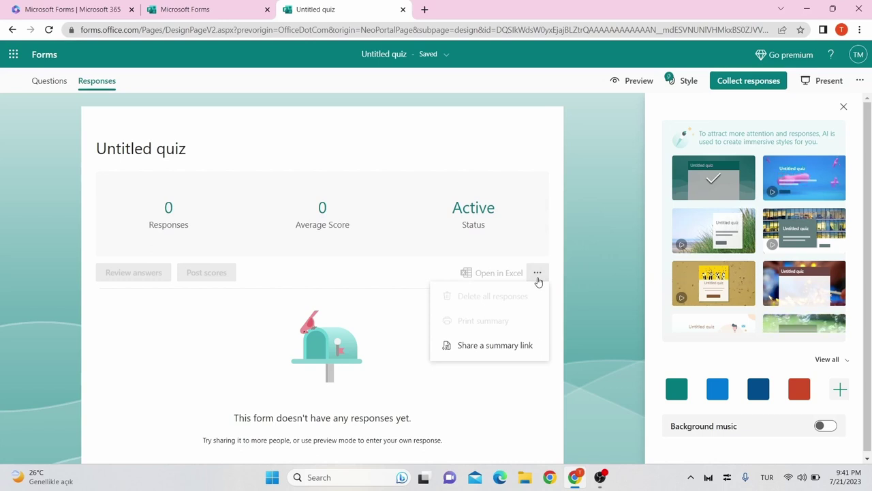